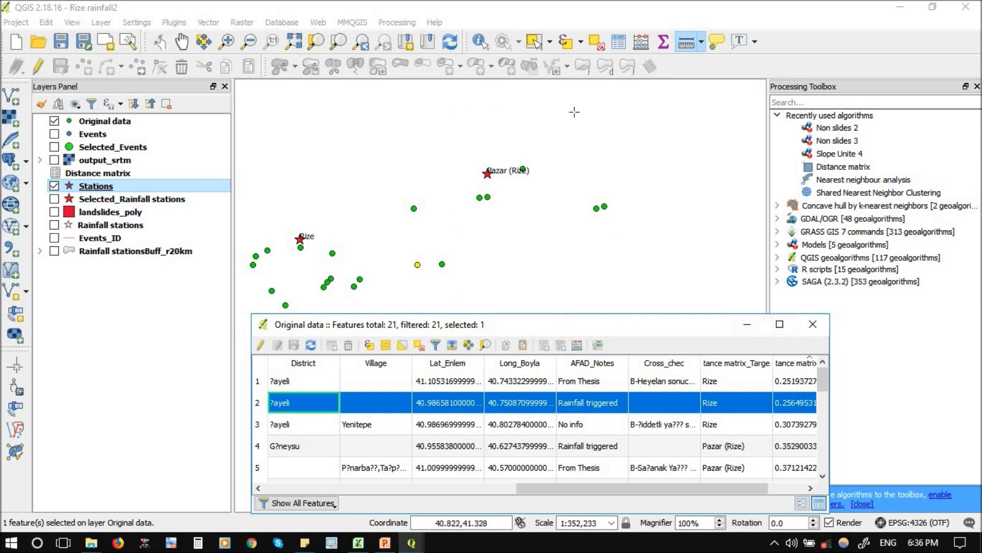
Deselect the Original data feature, close its attribute table, and zoom around the Rize and Pazar stations.
left_click(596, 42)
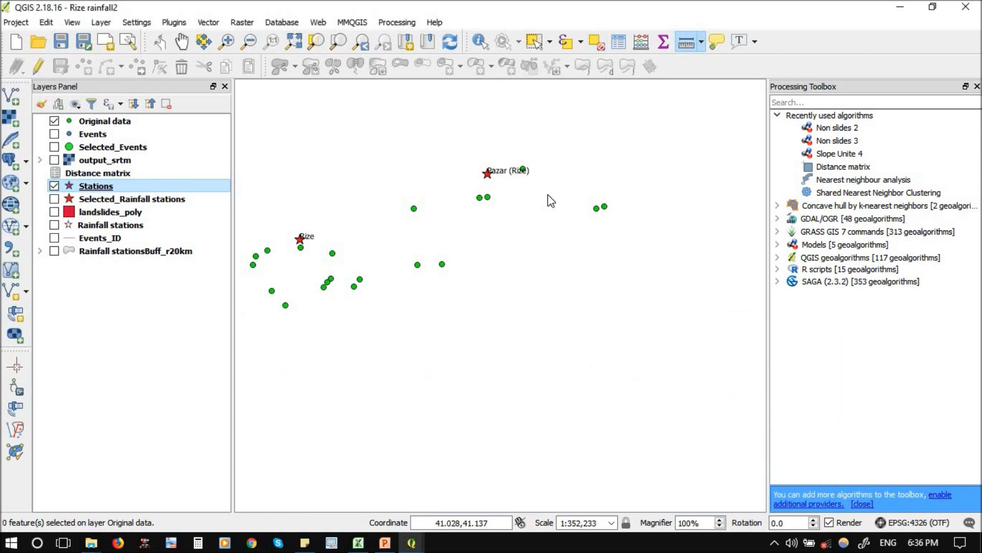
scroll(548, 197, "up", 1)
scroll(548, 201, "down", 1)
scroll(553, 208, "down", 1)
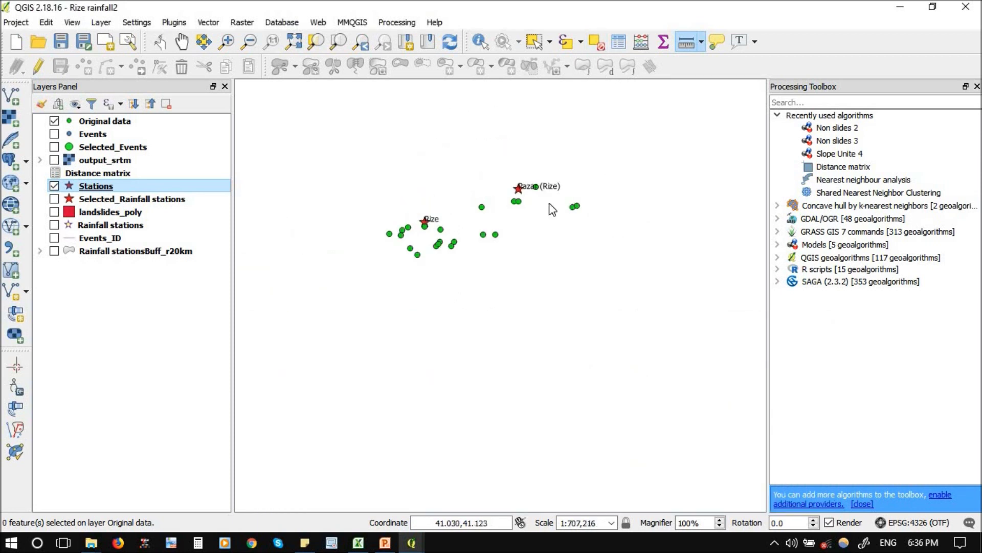
scroll(575, 208, "up", 2)
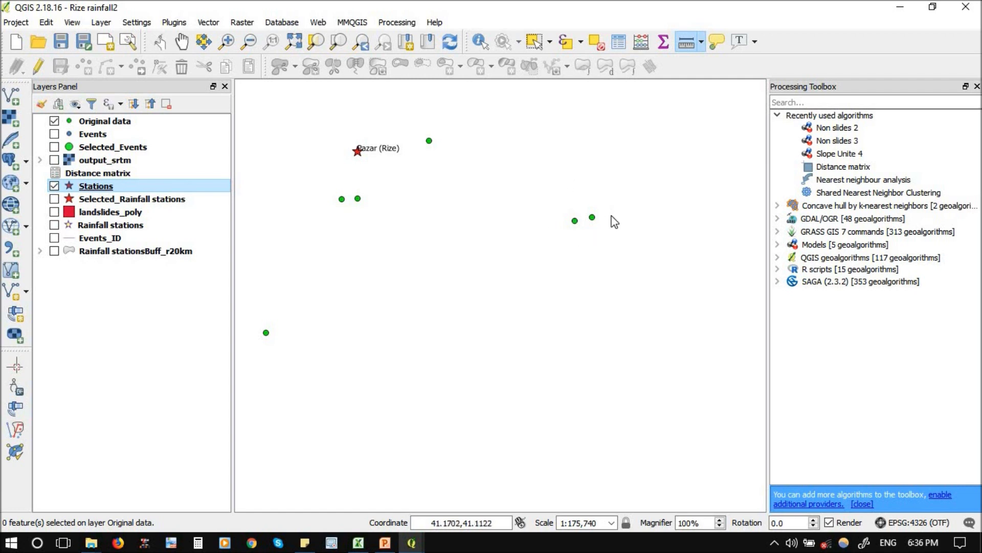
scroll(612, 217, "down", 1)
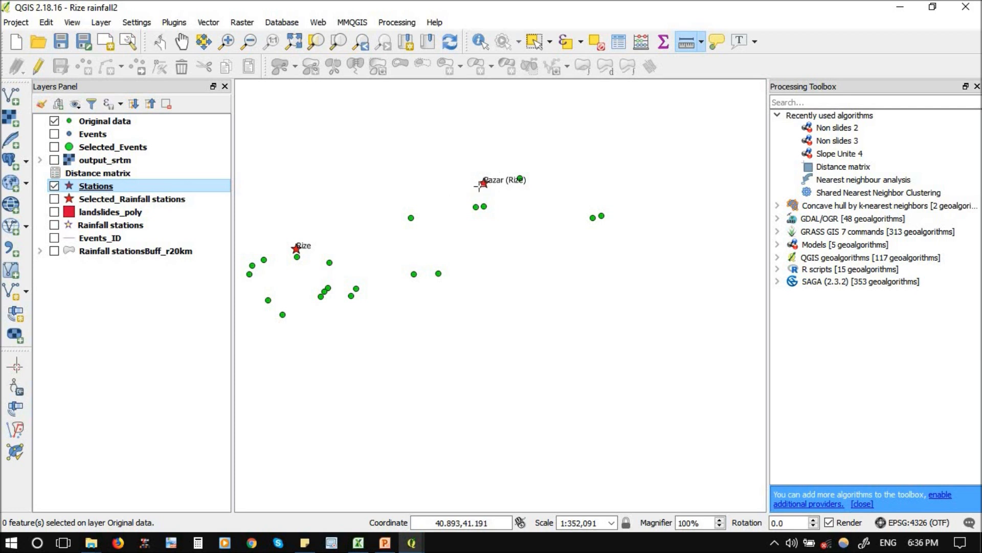
scroll(620, 200, "down", 1)
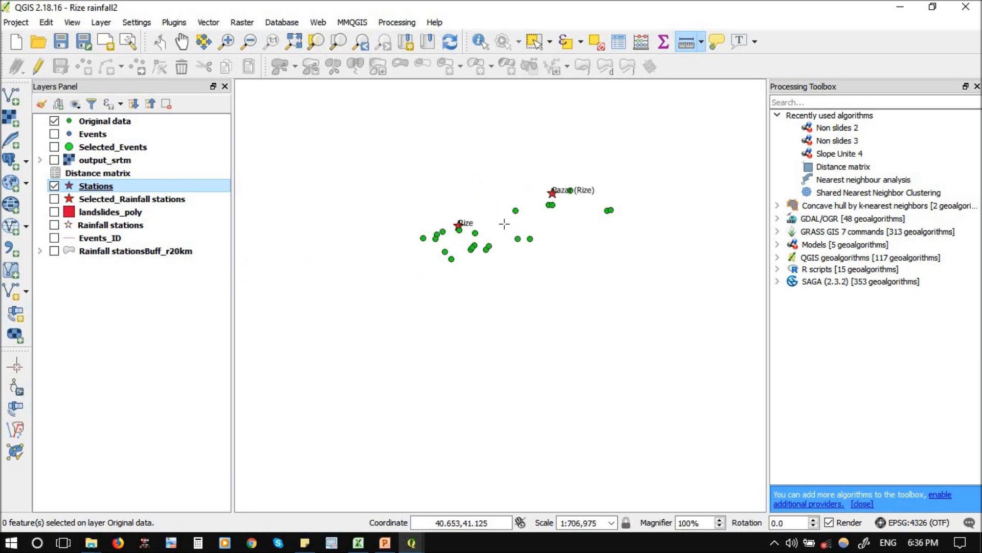
scroll(454, 231, "up", 1)
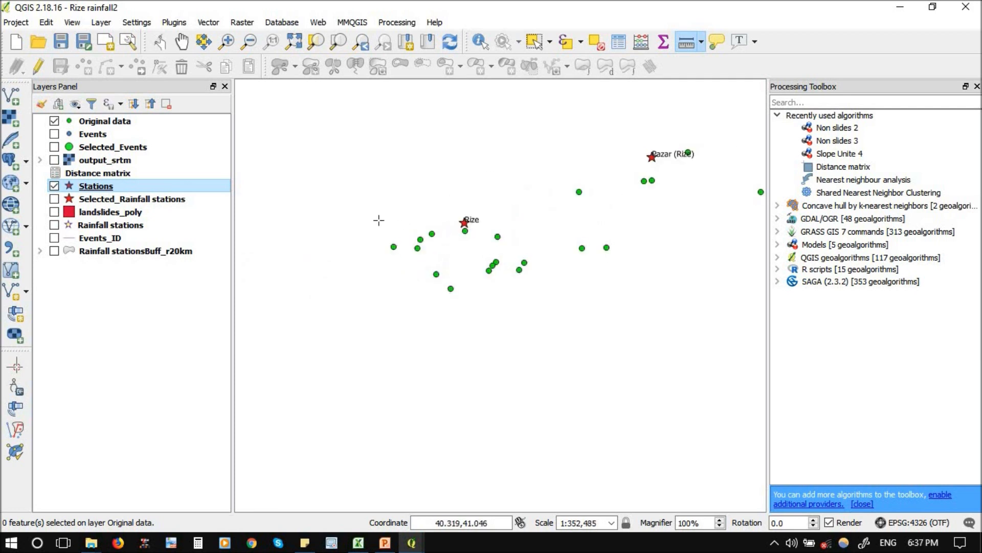
scroll(387, 217, "down", 1)
scroll(422, 253, "up", 1)
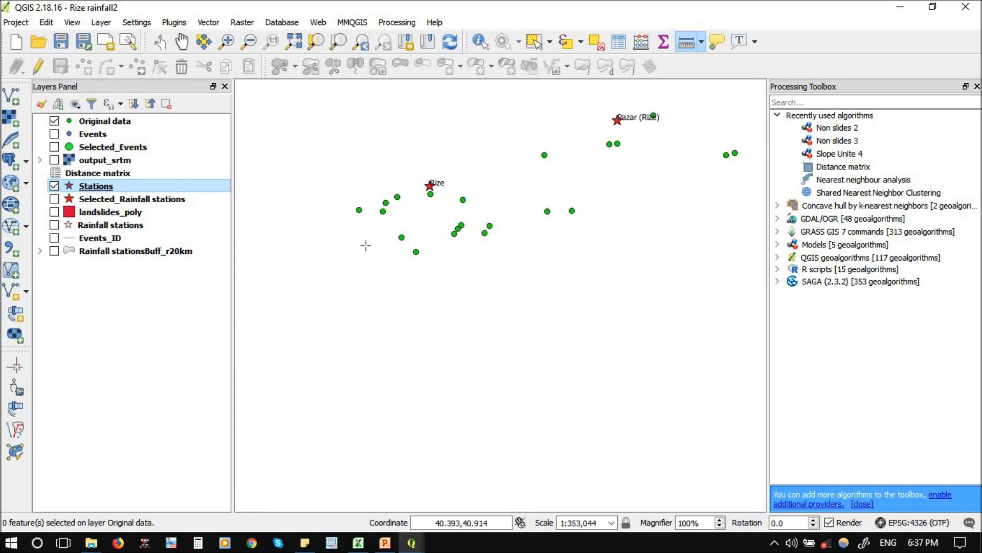
scroll(363, 251, "down", 1)
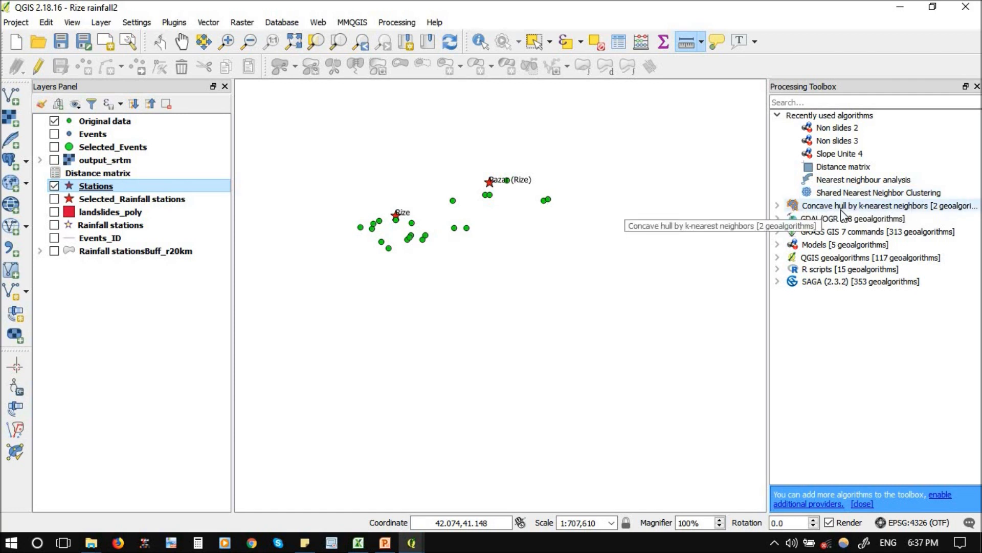
Search the plugin manager for 'conc' to confirm Concave Hull is installed and enabled, then close it.
left_click(176, 24)
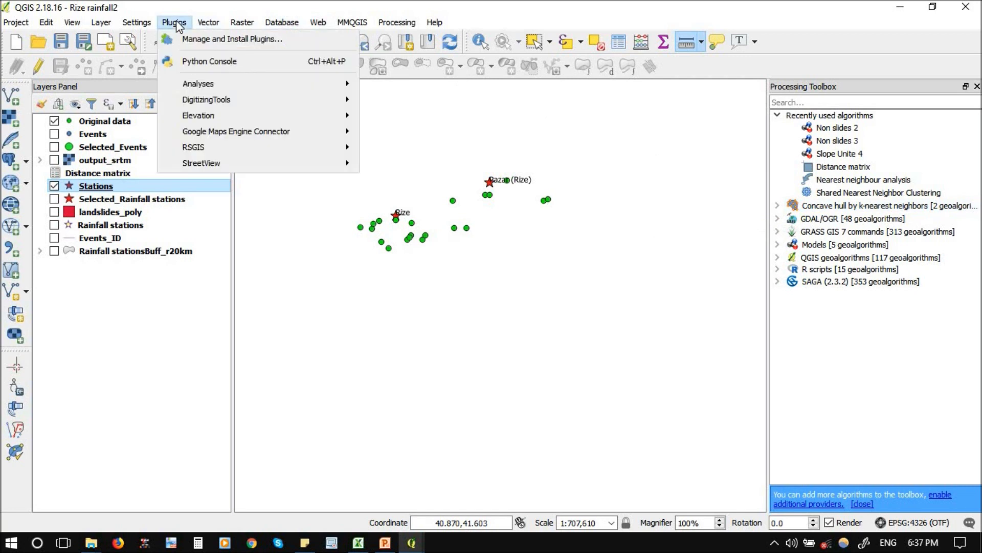
left_click(176, 24)
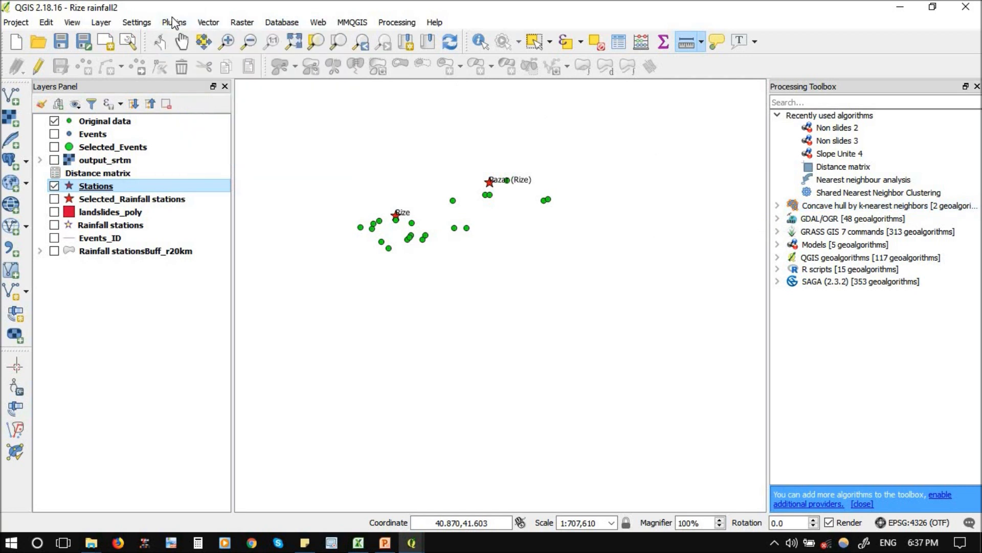
left_click(176, 24)
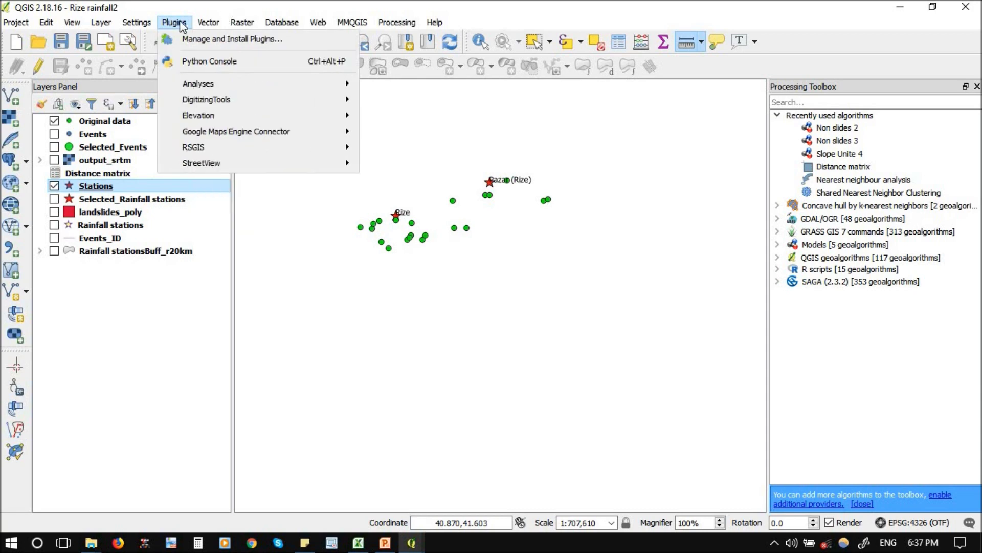
left_click(178, 39)
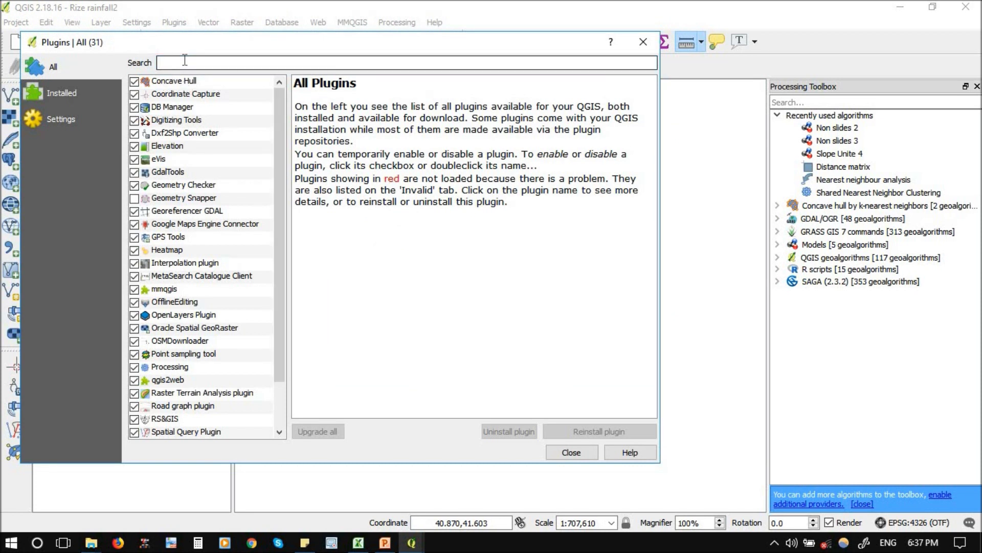
type("con")
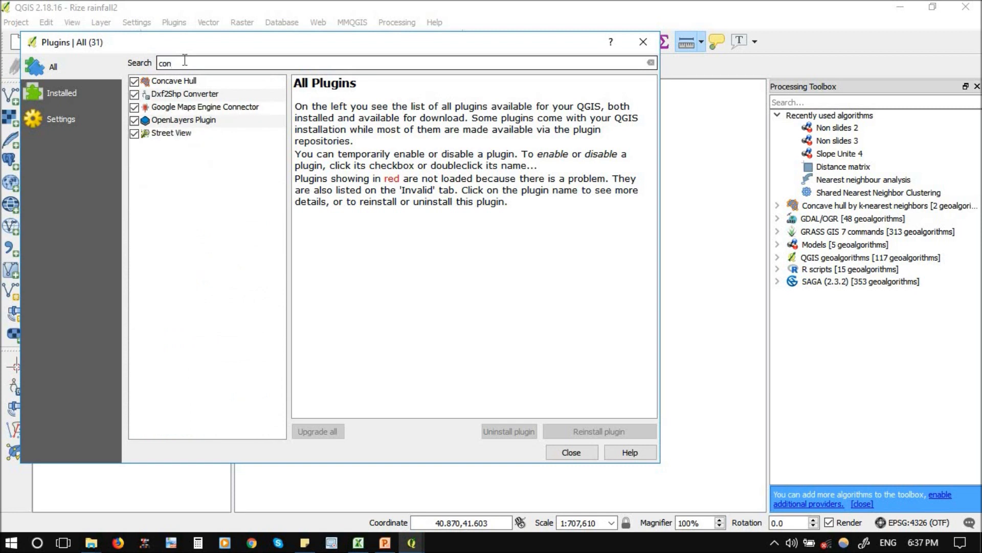
type("cave hull")
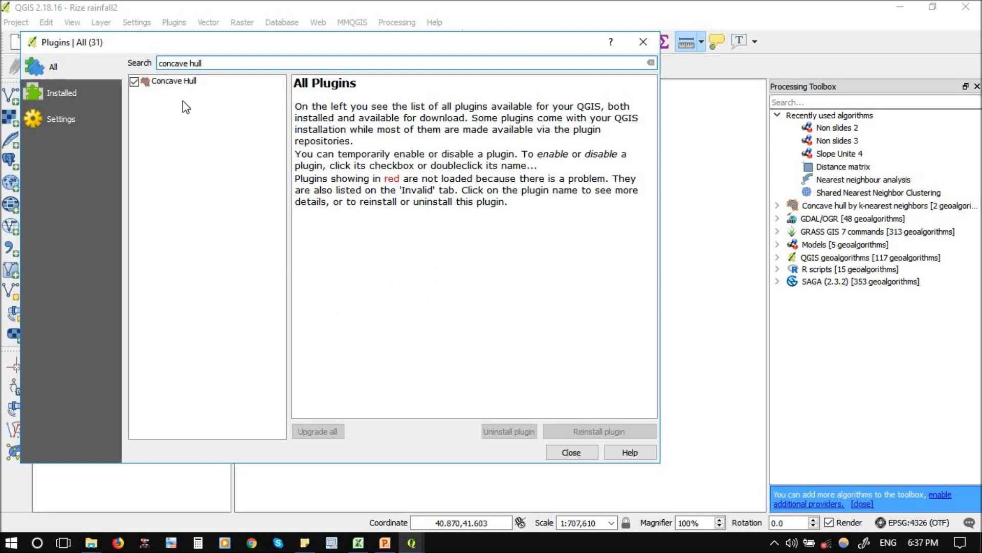
left_click(572, 453)
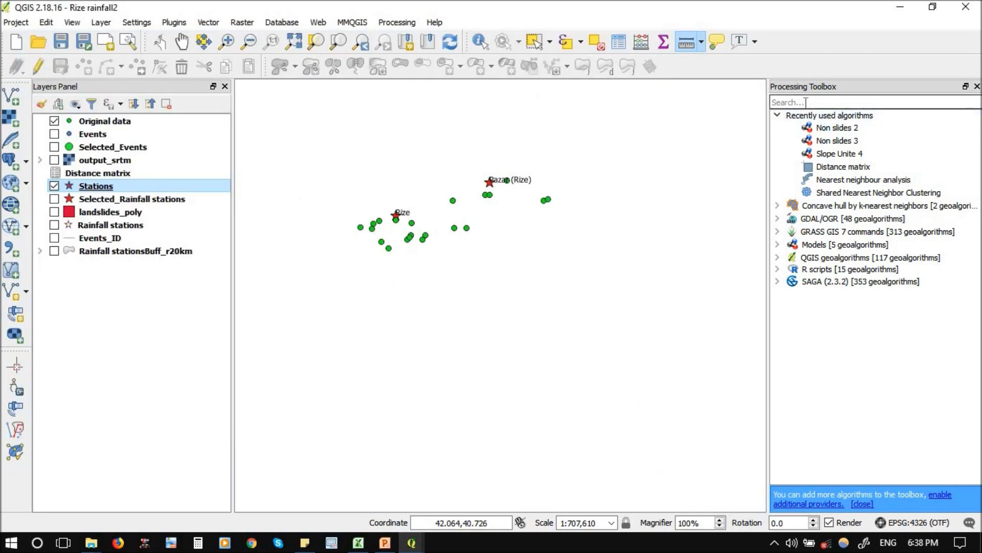
Filter the Processing Toolbox with 'share' and launch Shared Nearest Neighbor Clustering.
left_click(806, 103)
type("s")
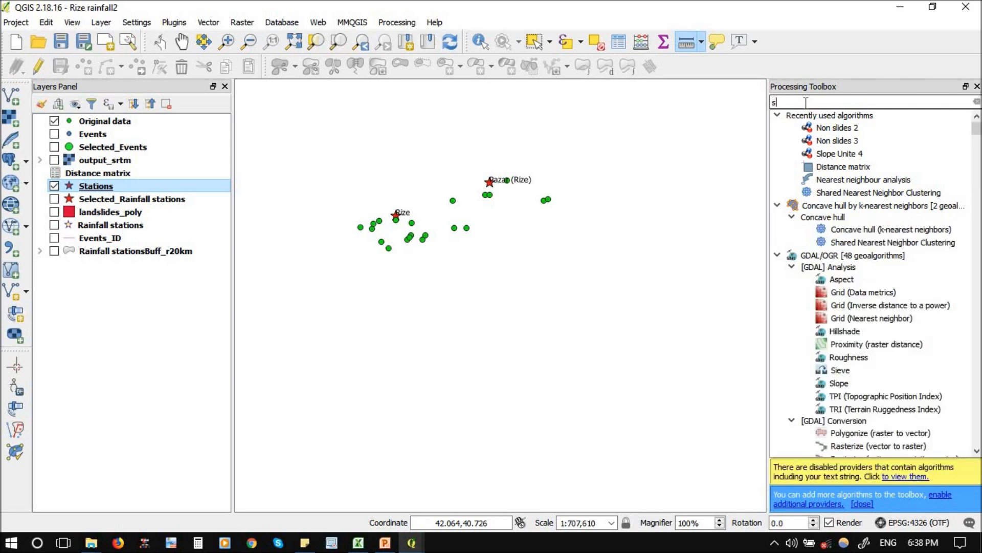
type("hared")
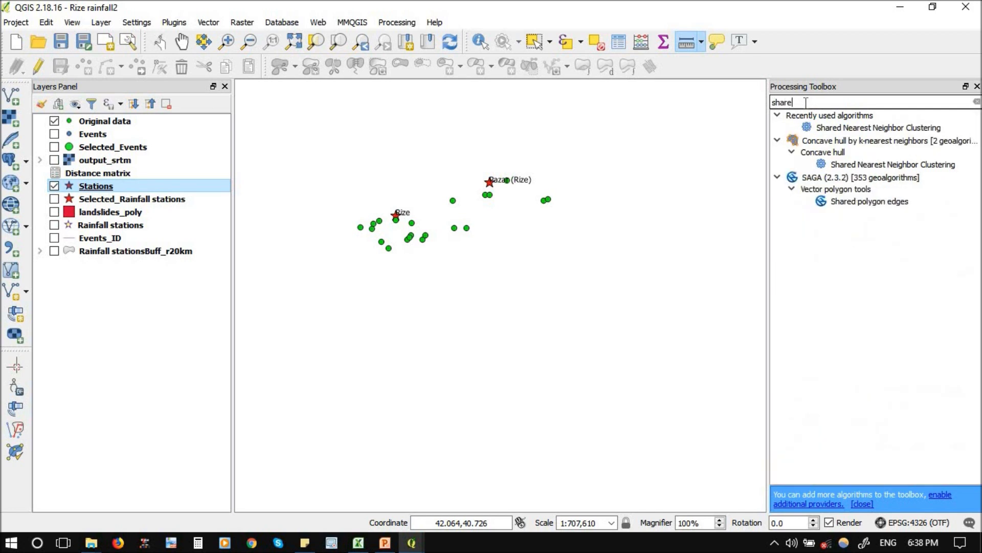
double_click(862, 165)
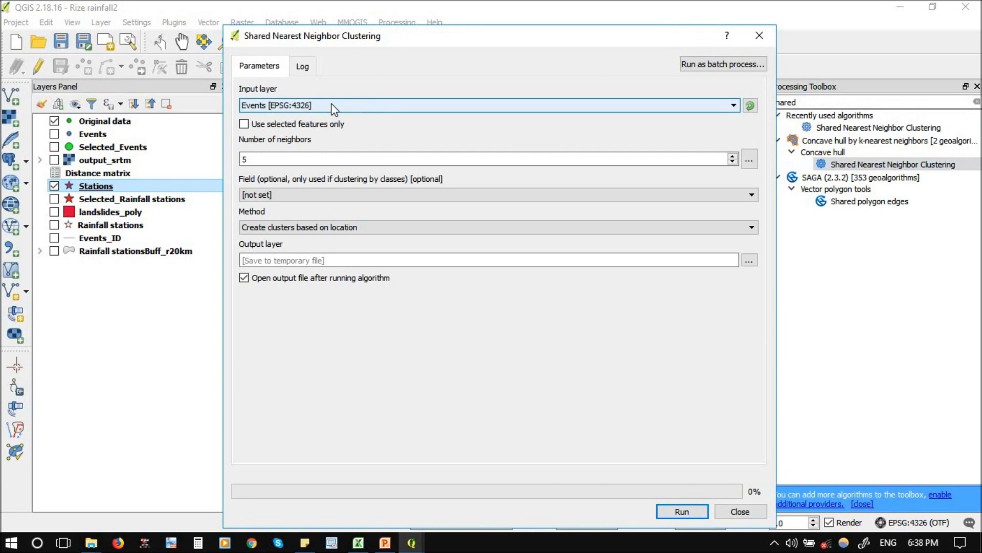
Cluster Original data with 5 neighbors by location, no class field, and run it.
left_click(330, 103)
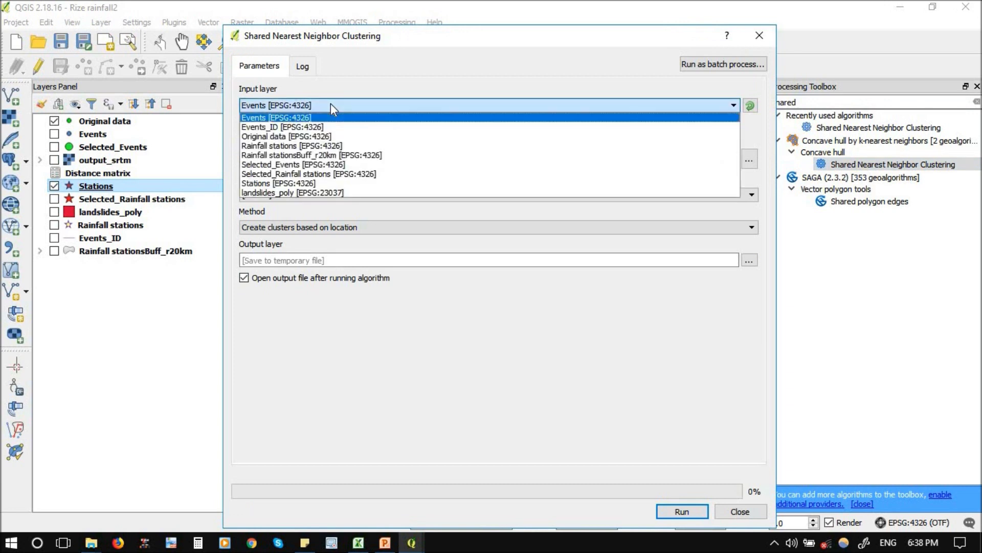
left_click(304, 138)
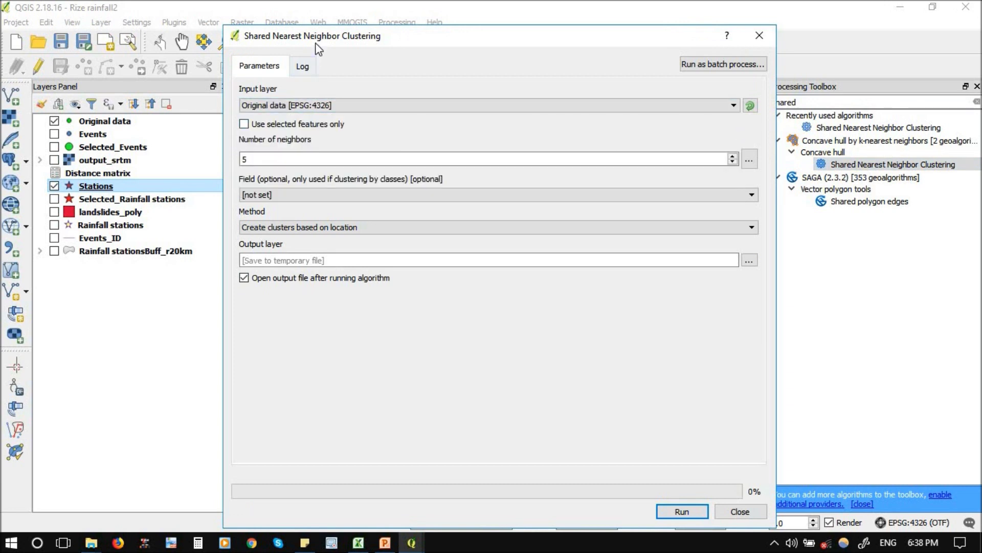
left_click_drag(319, 48, 522, 52)
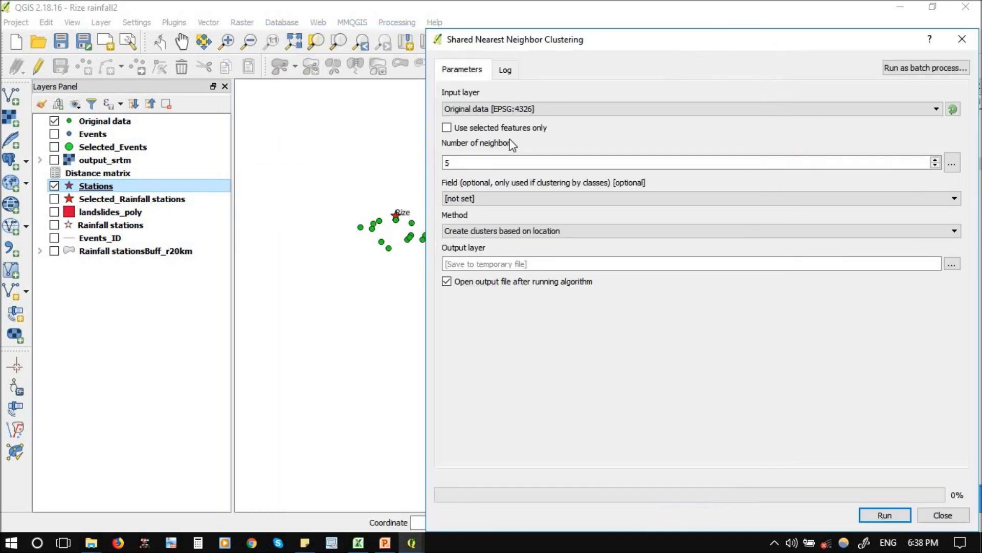
left_click(450, 163)
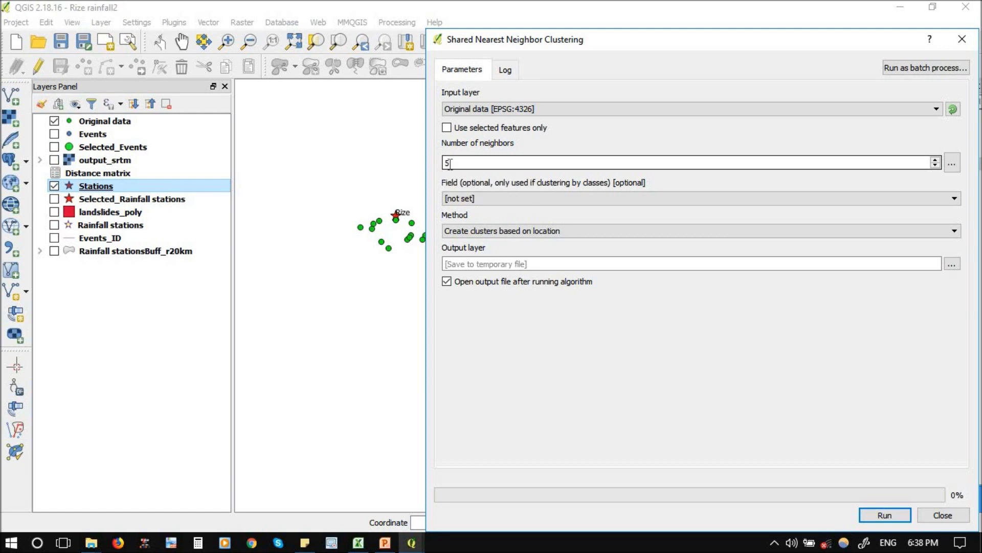
left_click_drag(444, 162, 470, 163)
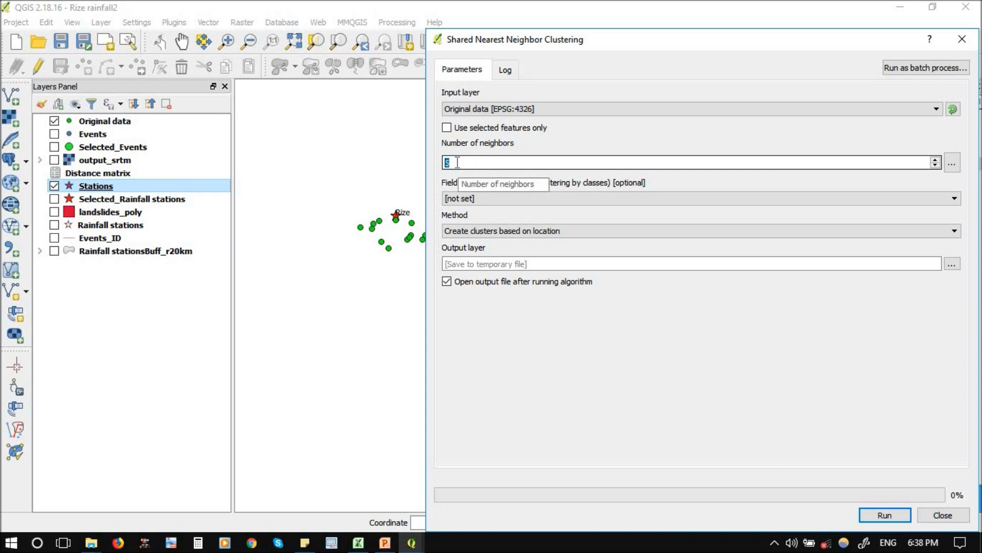
left_click(473, 231)
left_click(471, 231)
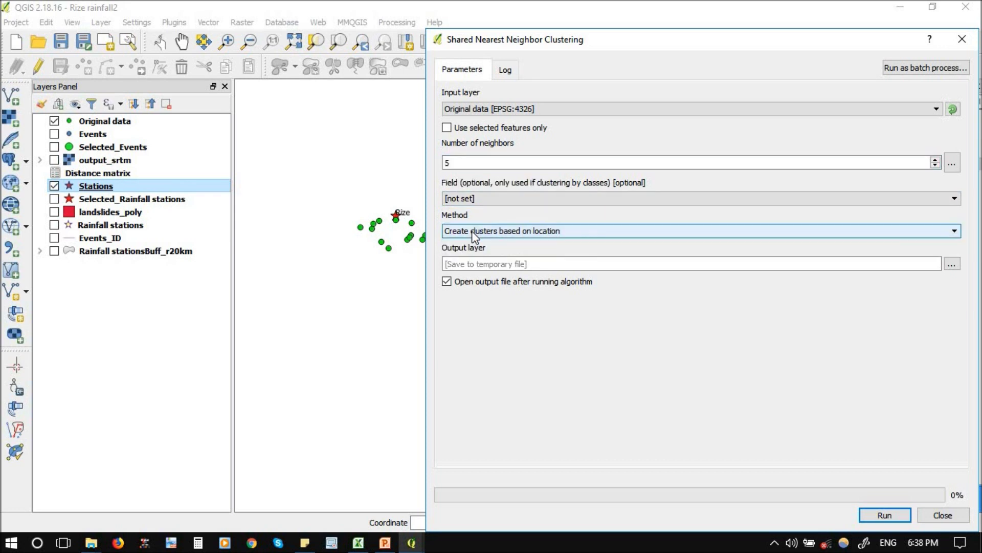
left_click(483, 195)
left_click(484, 197)
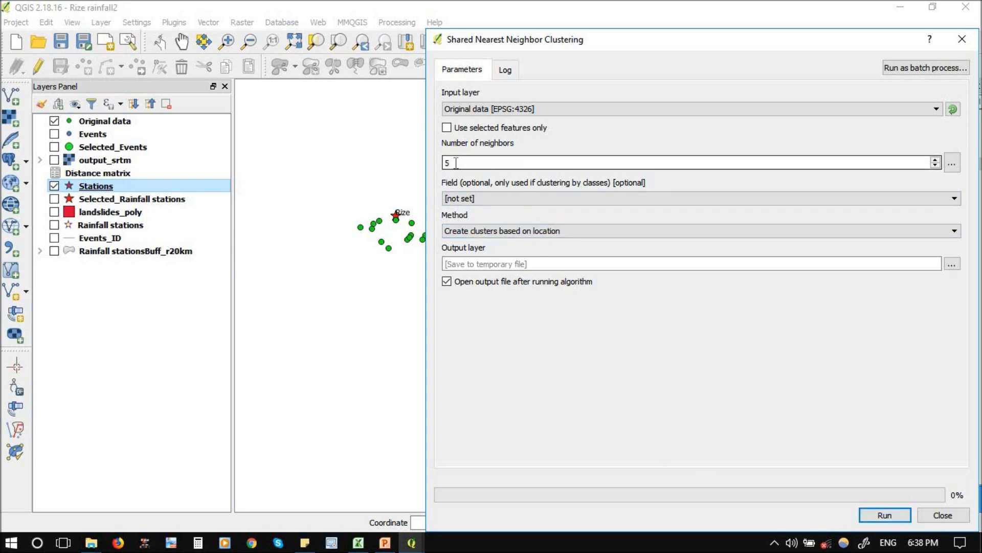
left_click(866, 513)
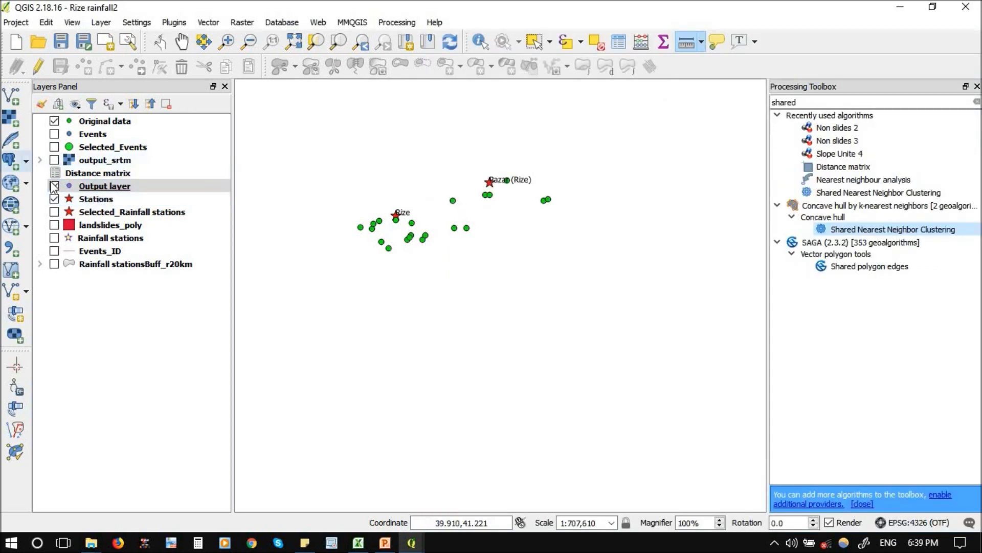
Place the Output layer just below Original data and hide Original data.
left_click(116, 188)
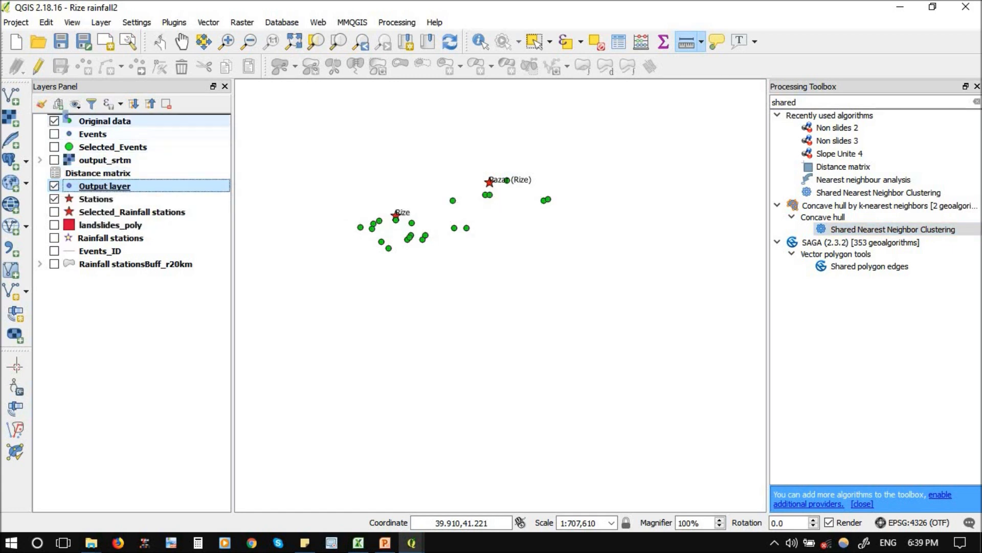
left_click_drag(66, 111, 85, 138)
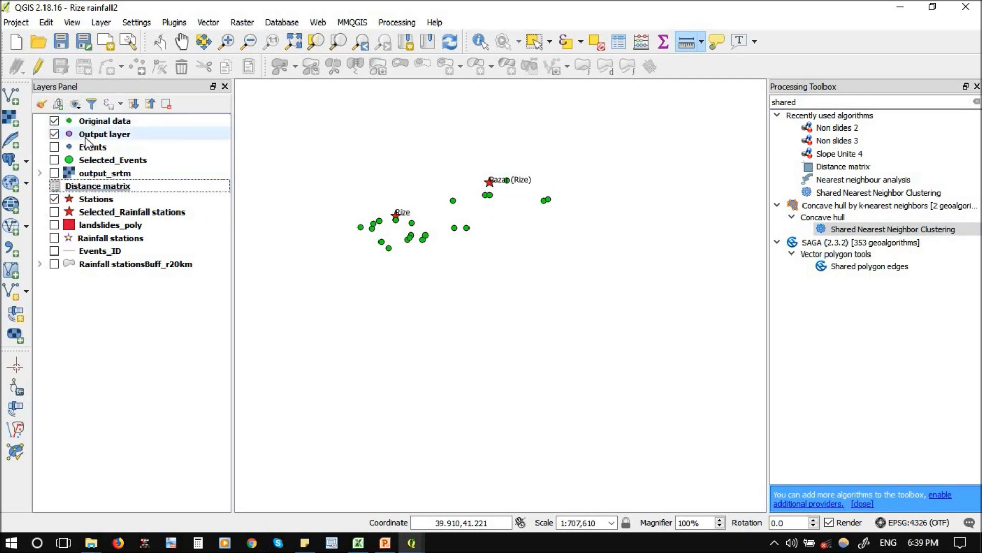
left_click(53, 121)
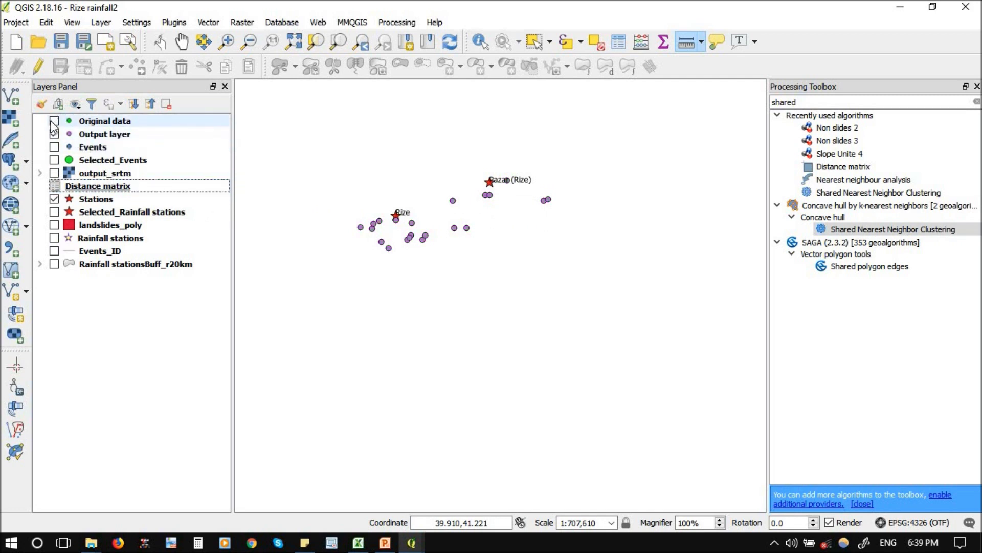
left_click(91, 132)
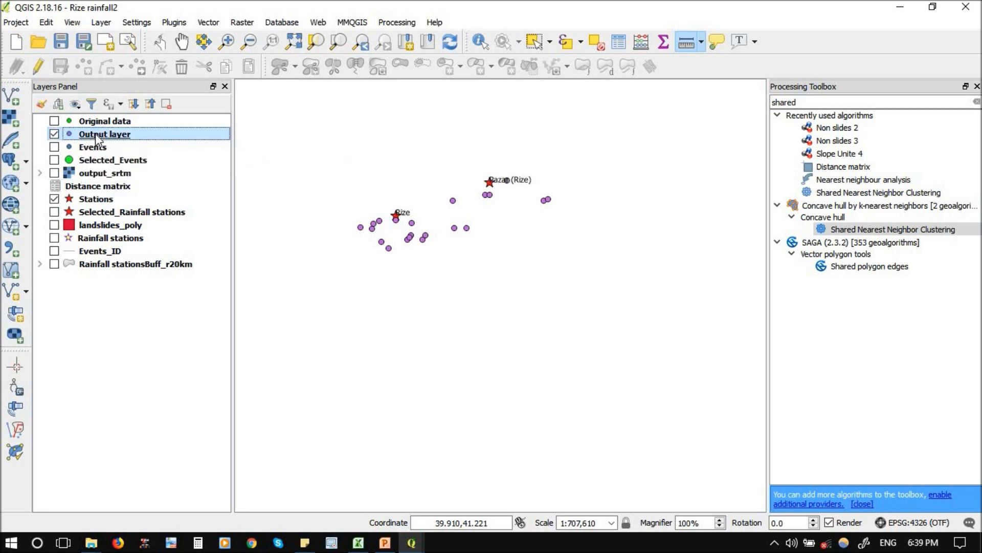
Style the Output layer as Categorized on clusterId, giving clusters 1 and 2 green and blue.
double_click(95, 134)
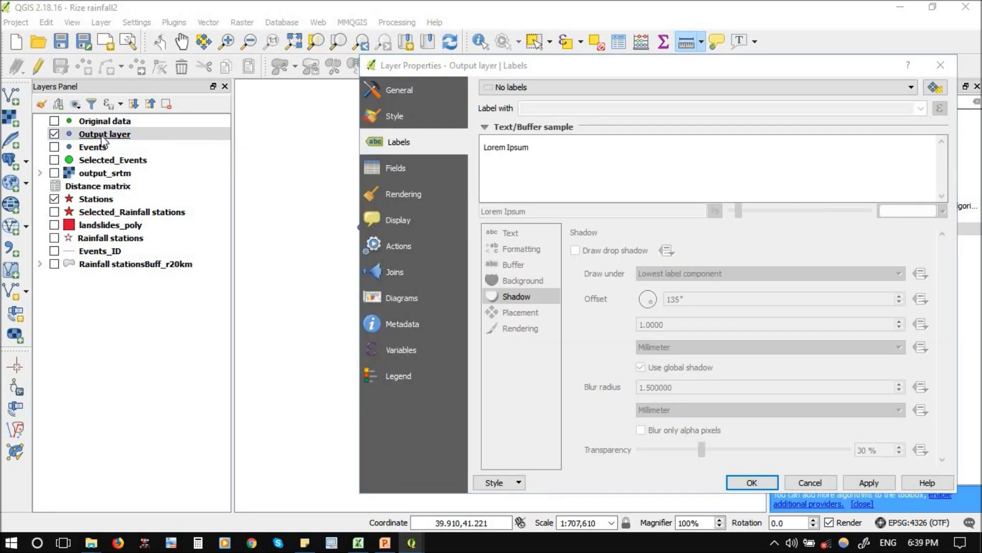
scroll(864, 90, "down", 1)
scroll(864, 90, "up", 1)
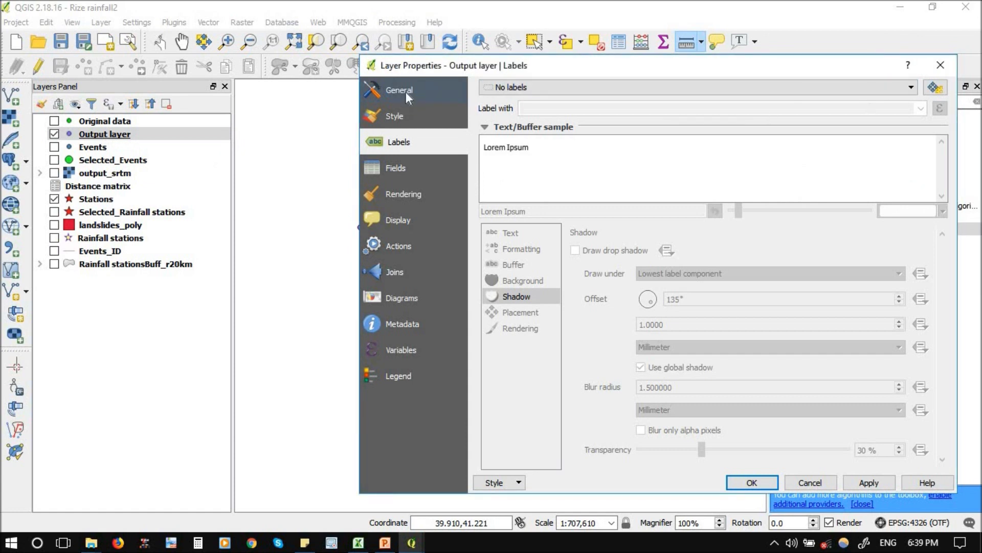
left_click(395, 116)
left_click(526, 87)
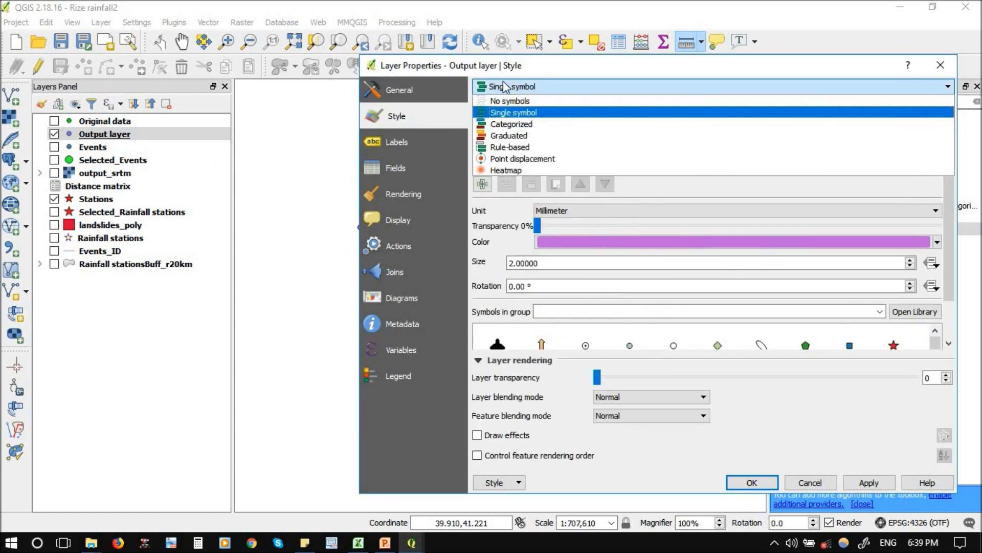
left_click(511, 123)
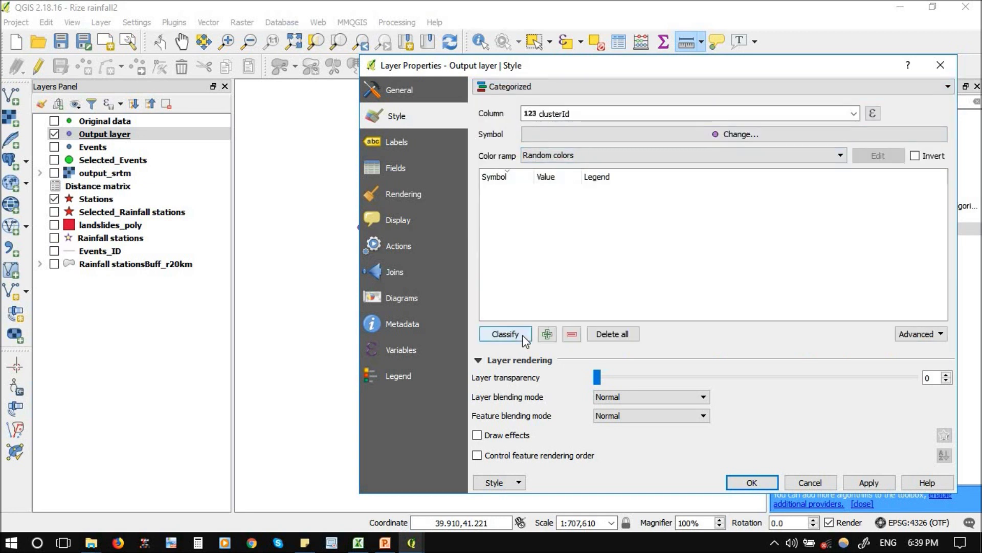
left_click(523, 334)
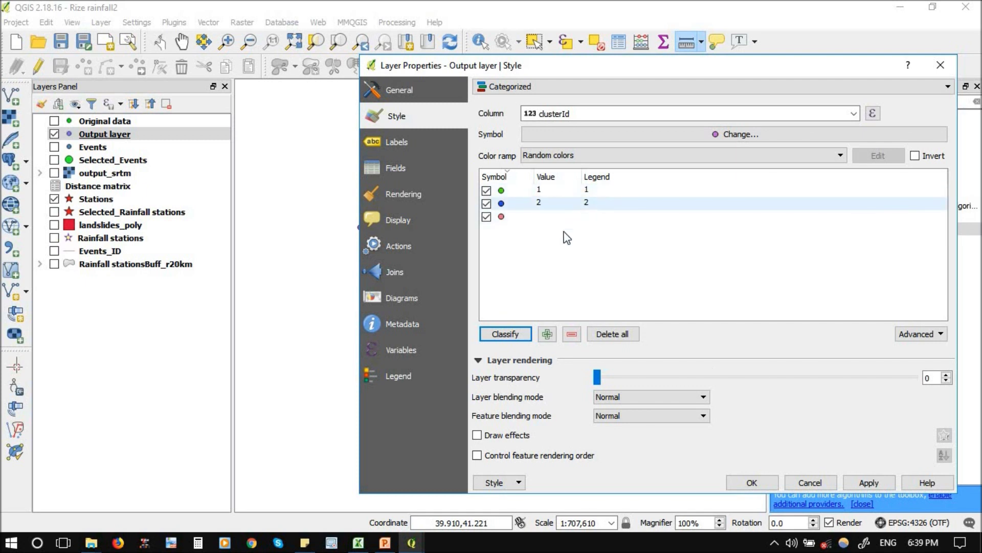
left_click(752, 483)
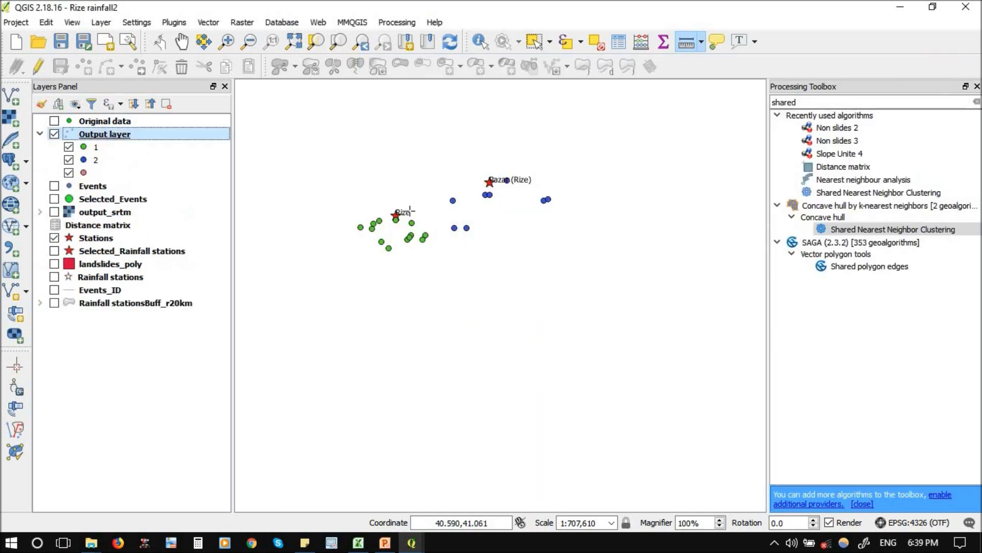
Zoom in on the clusters, then reopen Shared Nearest Neighbor Clustering.
scroll(410, 209, "up", 1)
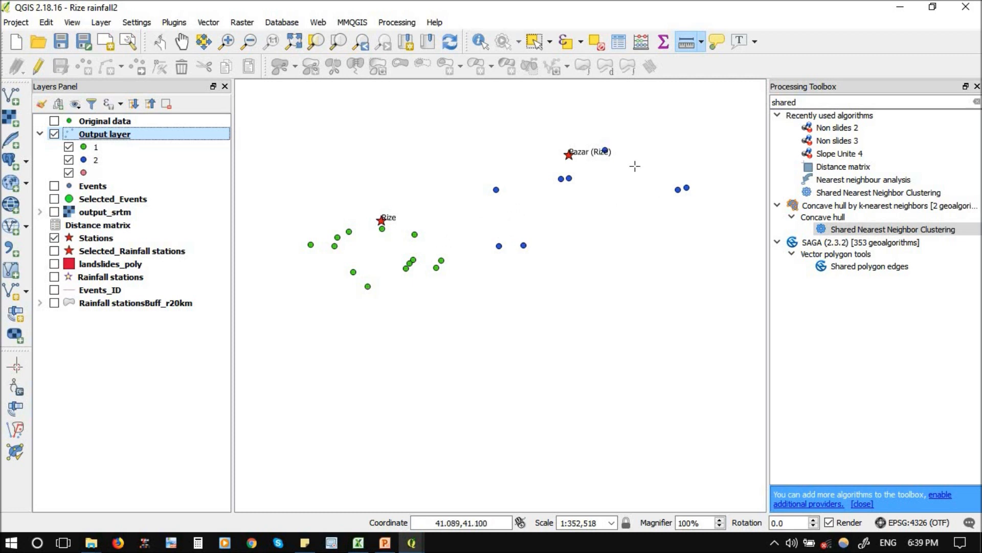
double_click(829, 229)
Rerun the clustering on Original data with the neighbor count set to 1.
left_click(471, 109)
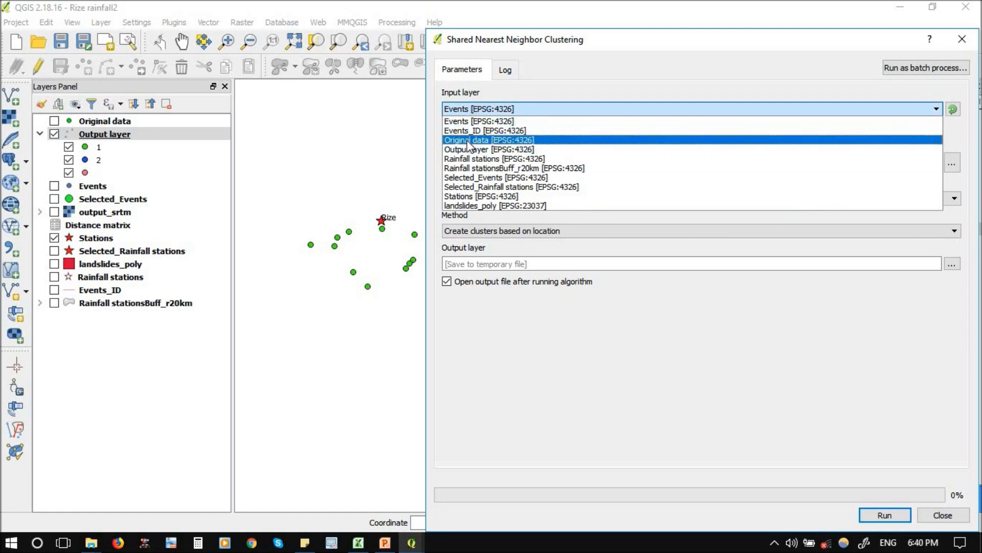
left_click(468, 141)
left_click_drag(453, 164, 421, 165)
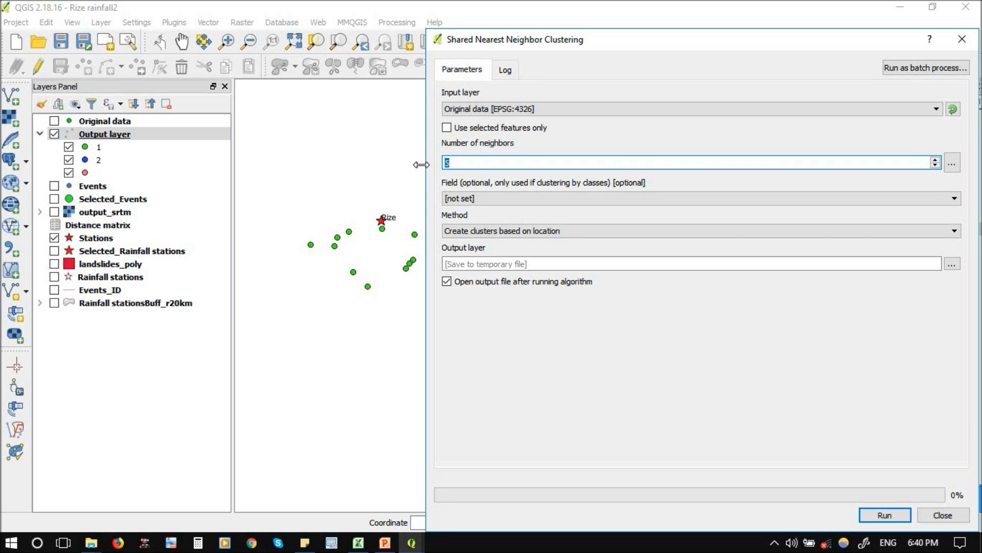
type("1")
left_click(876, 514)
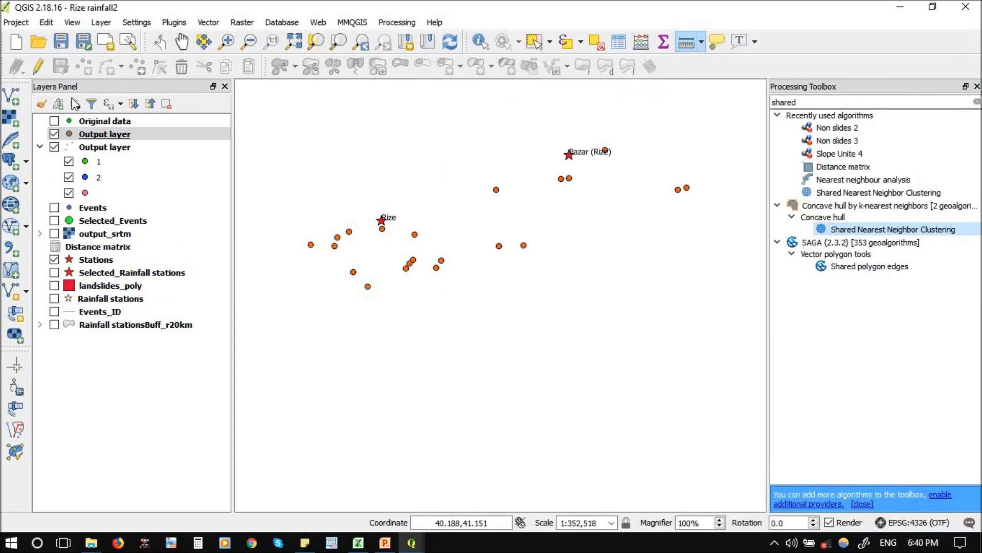
right_click(106, 134)
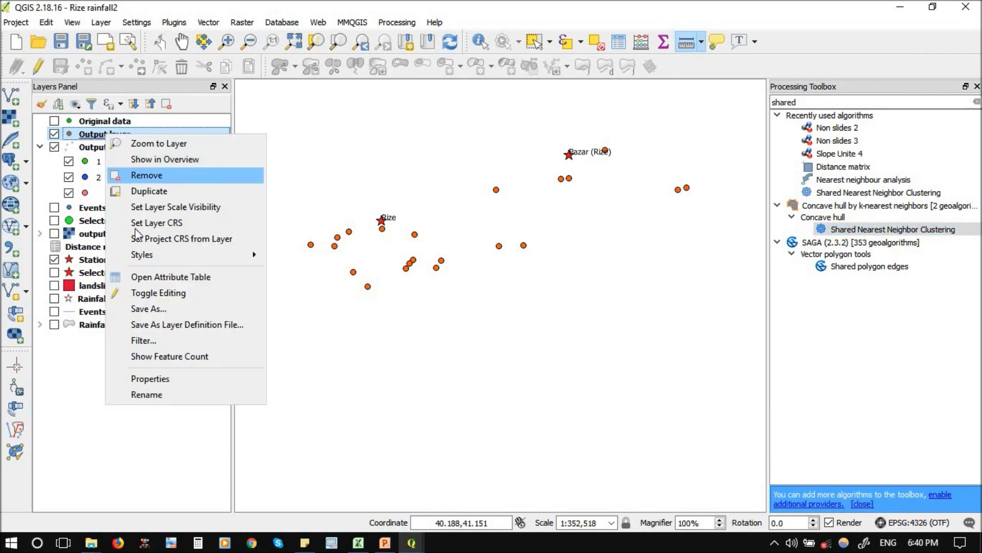
left_click(146, 276)
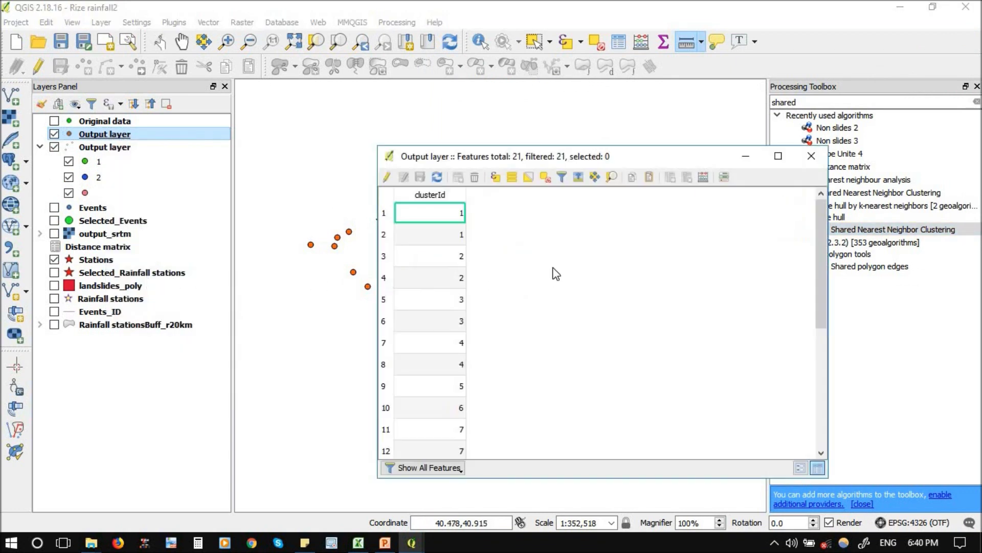
scroll(556, 274, "down", 3)
scroll(441, 362, "up", 3)
left_click(811, 157)
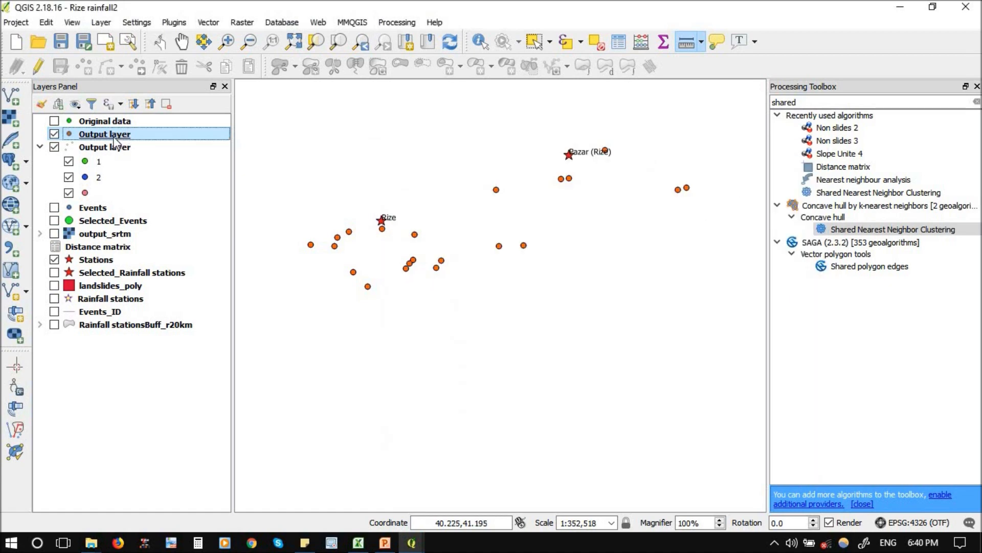
Categorize the new Output layer by clusterId into 12 distinctly coloured classes.
double_click(115, 137)
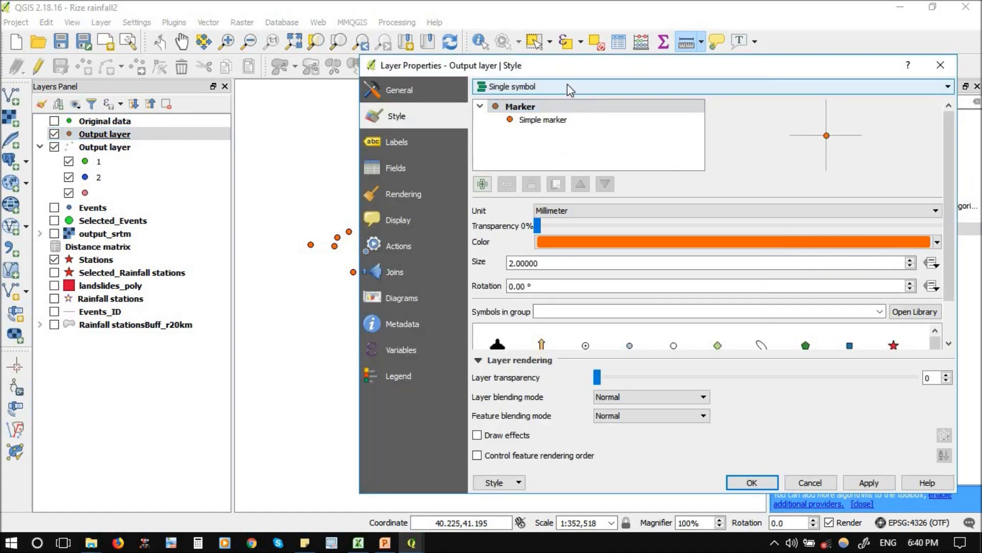
left_click(558, 87)
left_click(528, 124)
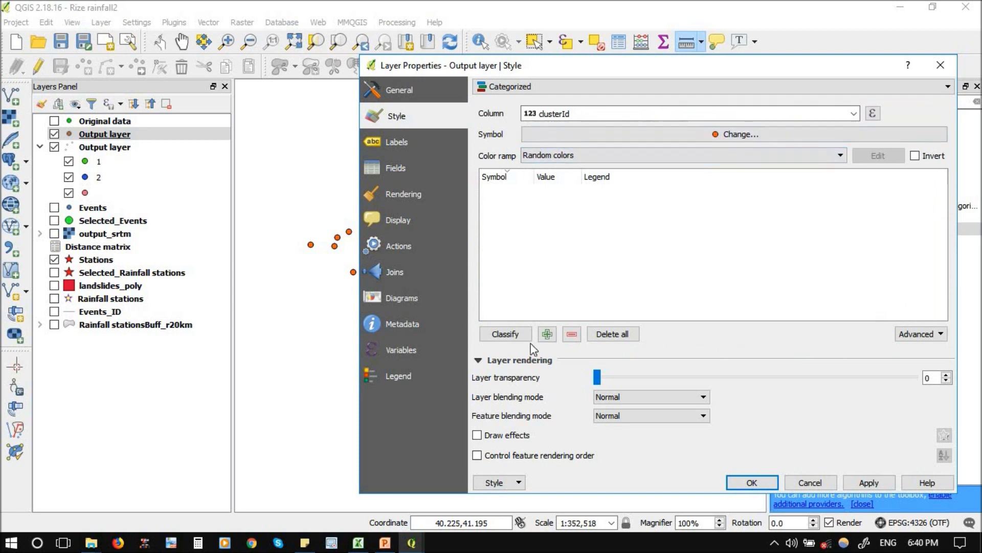
left_click(516, 336)
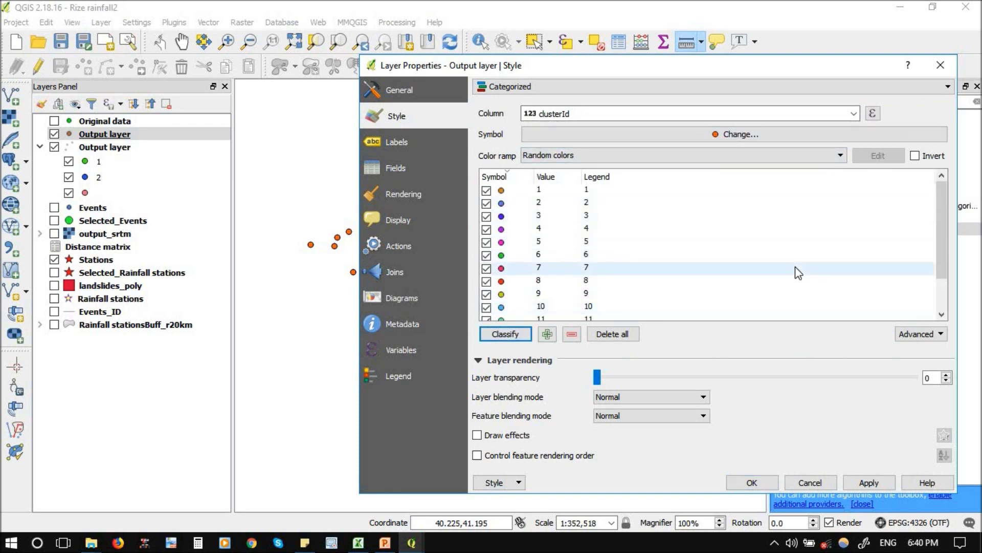
scroll(799, 274, "down", 1)
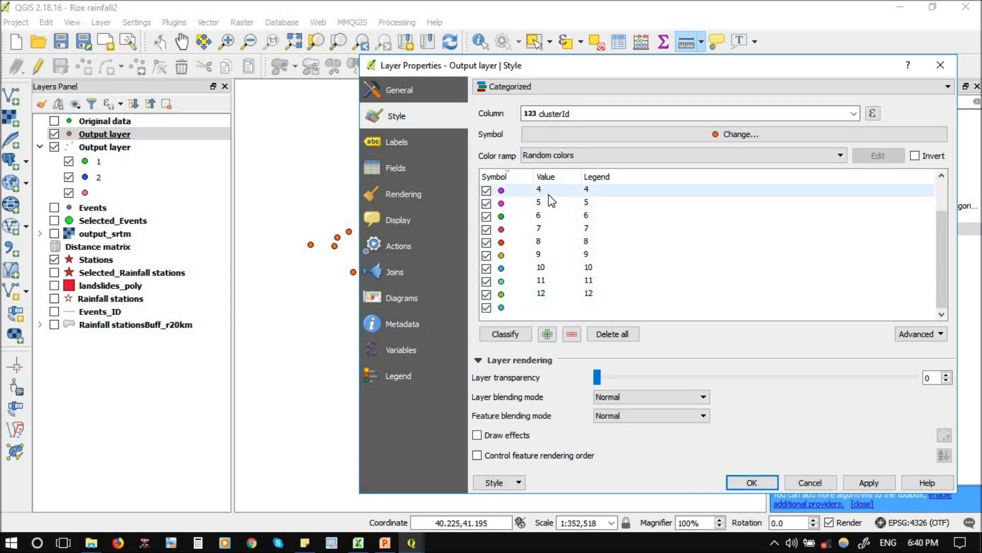
left_click(752, 483)
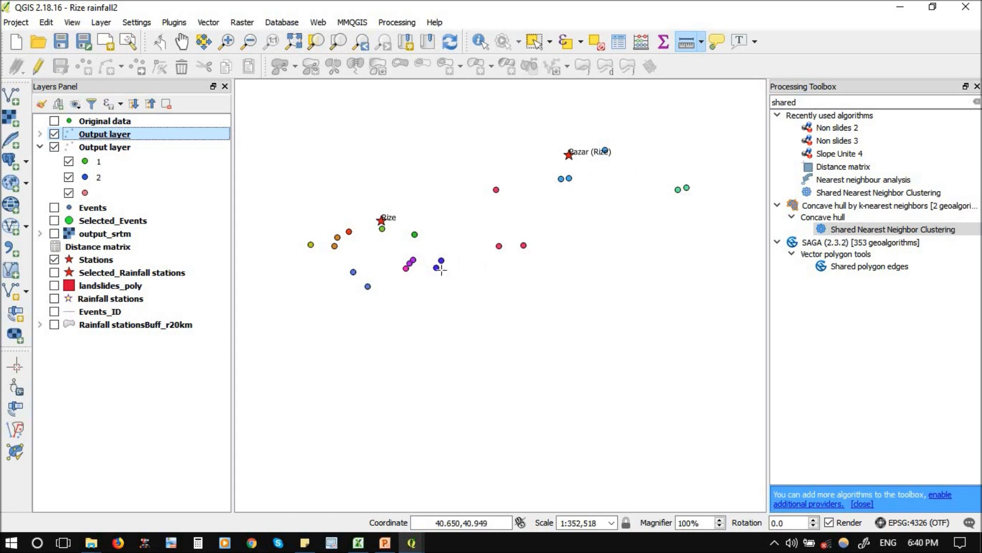
Hide the new 12-class Output layer after briefly zooming the map.
scroll(413, 264, "up", 1)
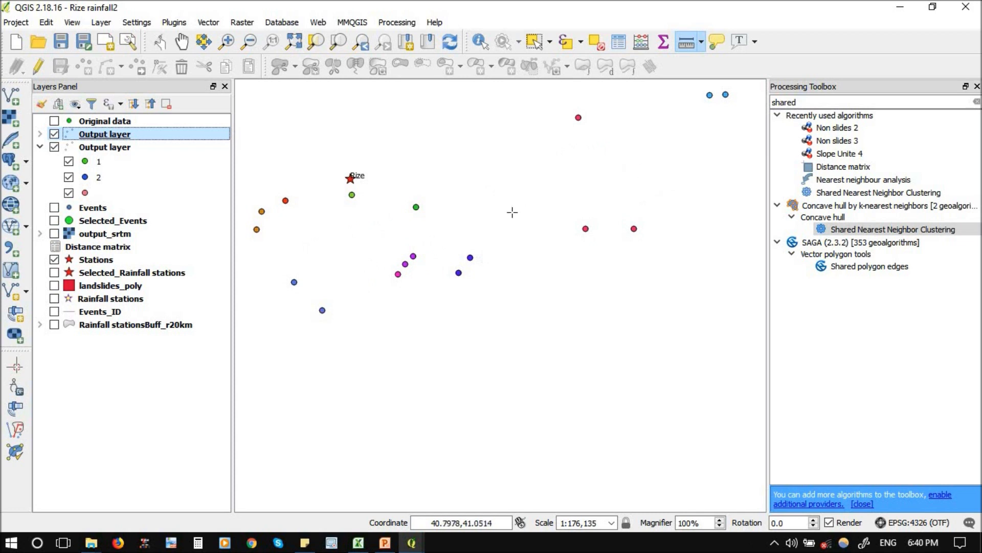
scroll(510, 214, "down", 1)
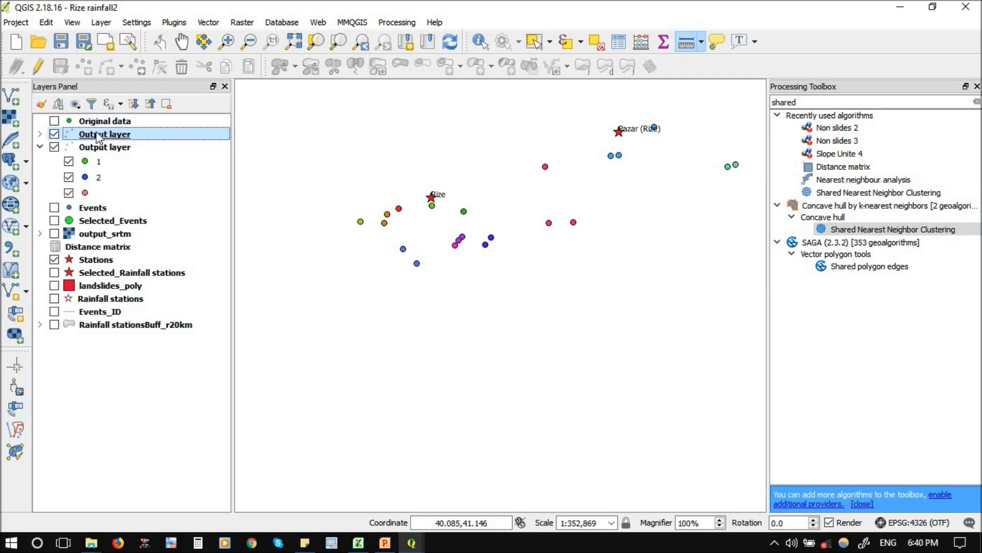
left_click(54, 133)
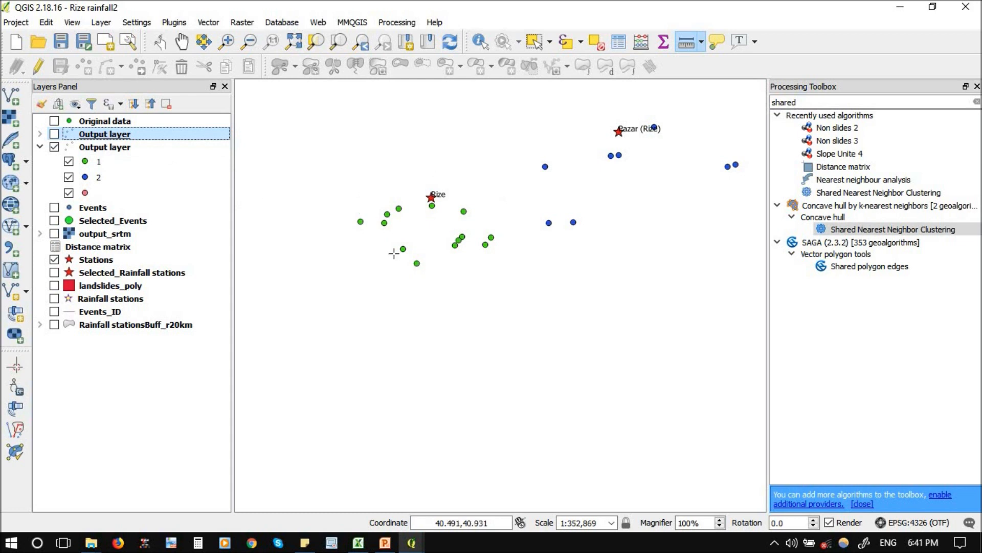